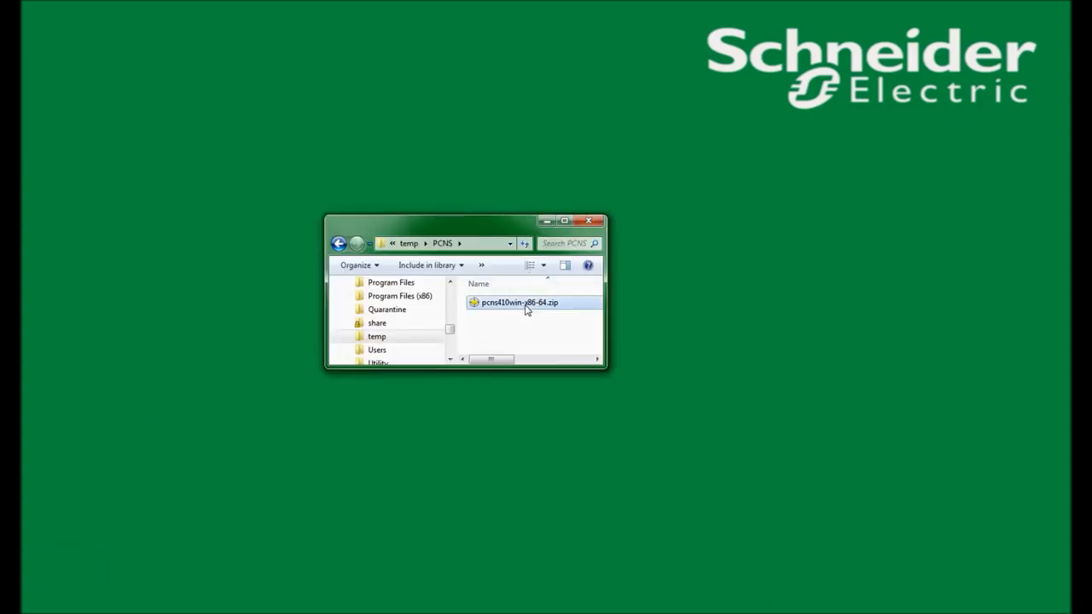
# Step: Extract pcns410win-x86-64.zip here with 7-Zip and run Setup-x64.exe from the Windows_x64 folder
pyautogui.rightClick(529, 308)
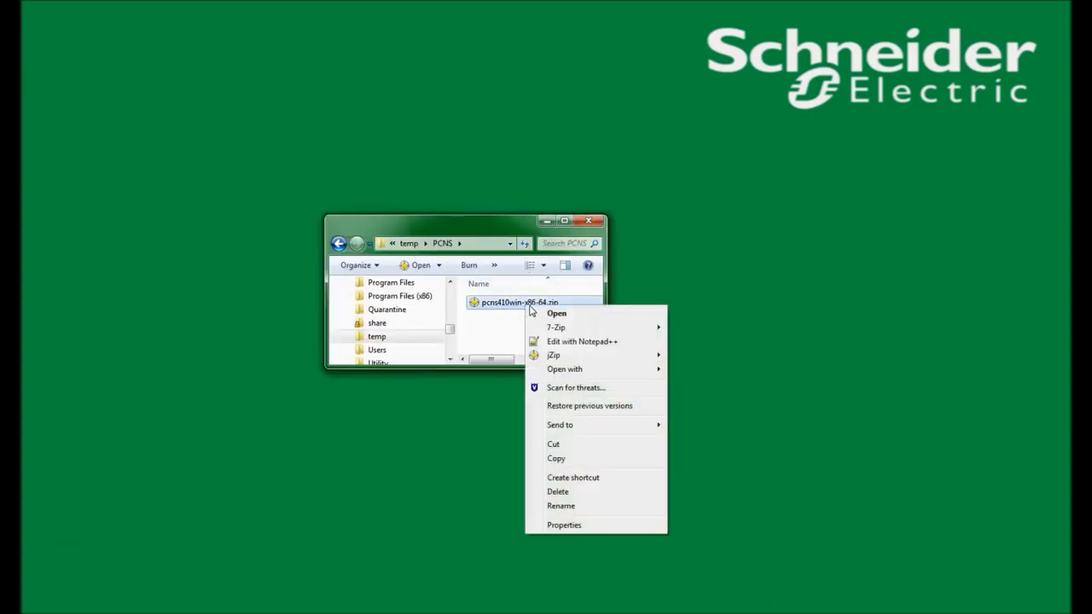
pyautogui.moveTo(563, 328)
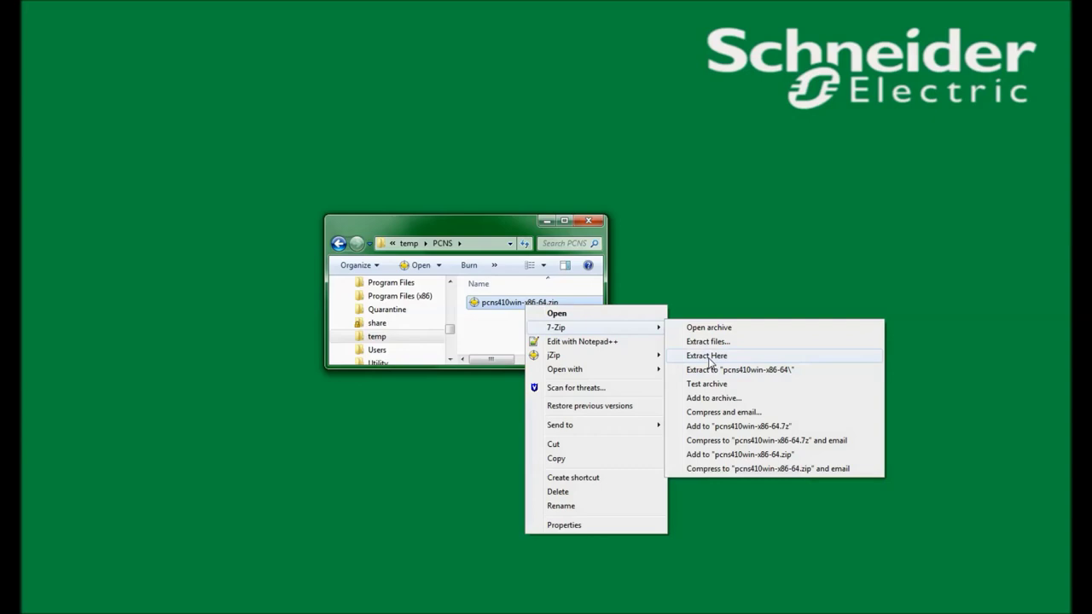
pyautogui.click(706, 356)
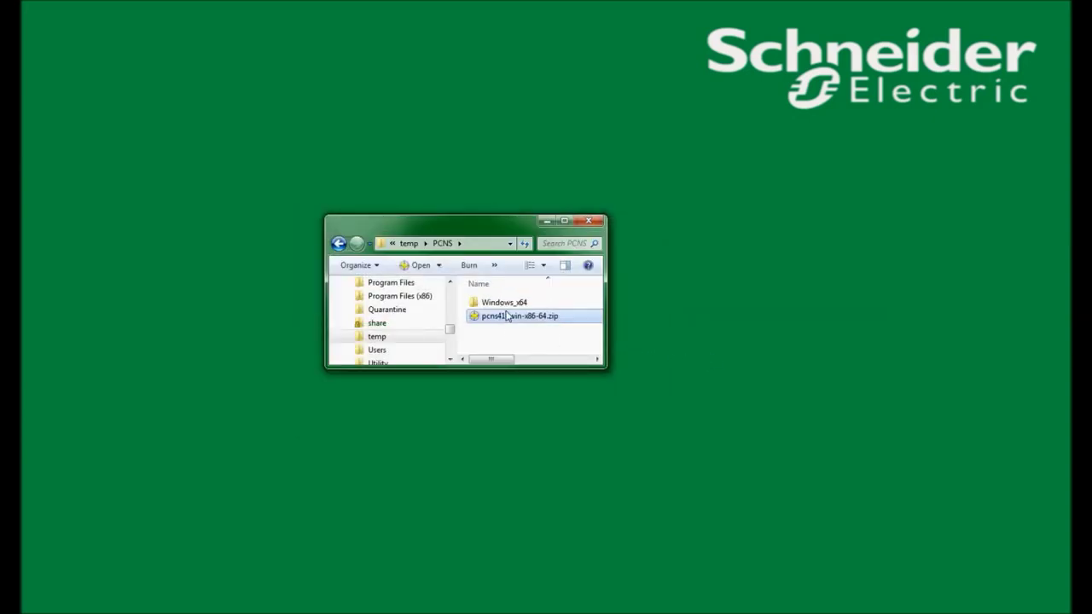
pyautogui.doubleClick(499, 304)
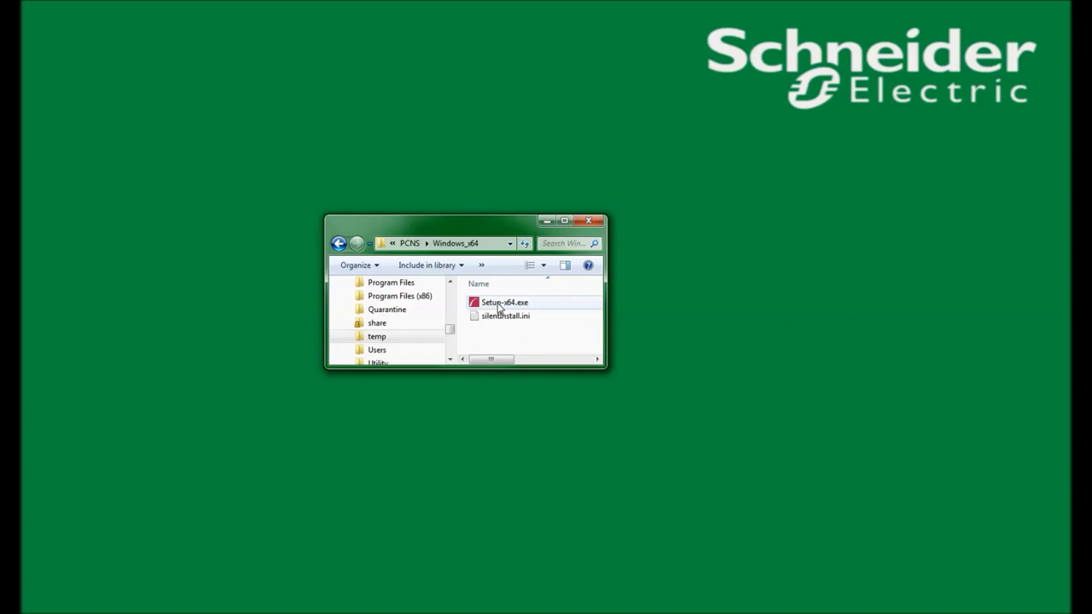
pyautogui.doubleClick(499, 304)
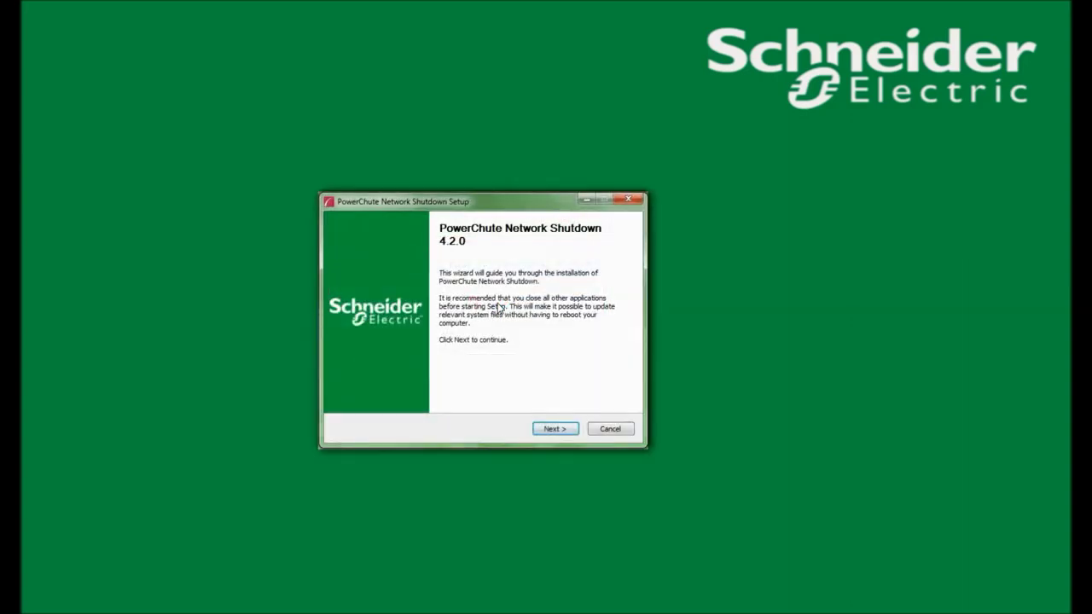
# Step: Pass the PowerChute 4.2.0 welcome page and accept the license agreement
pyautogui.click(552, 431)
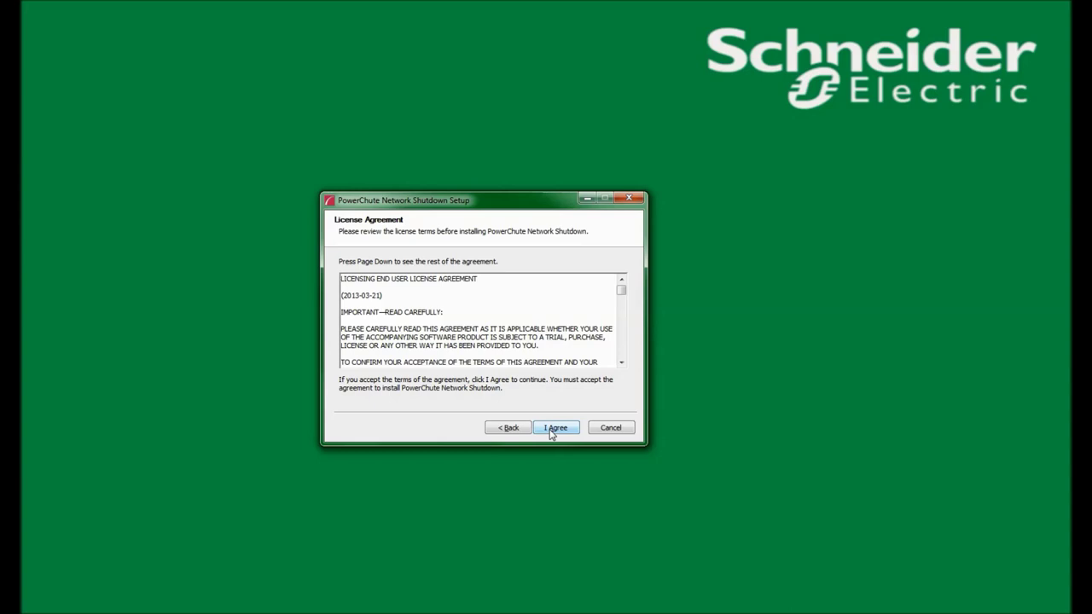
pyautogui.click(551, 432)
pyautogui.press('Tab')
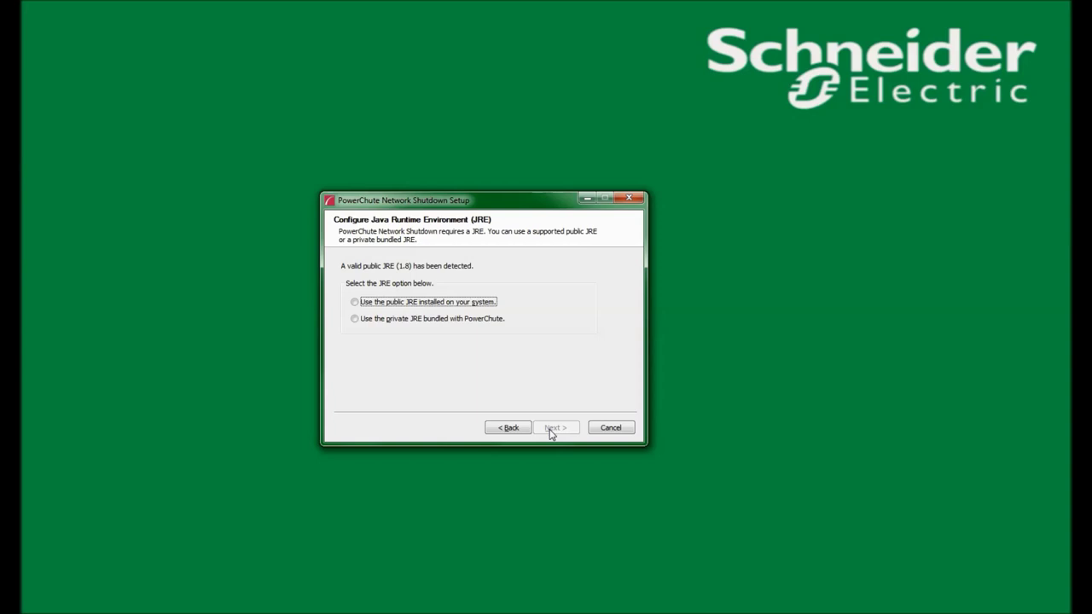
# Step: Use the installed public JRE 1.8 and continue with SNMP support left disabled
pyautogui.click(354, 302)
pyautogui.click(552, 429)
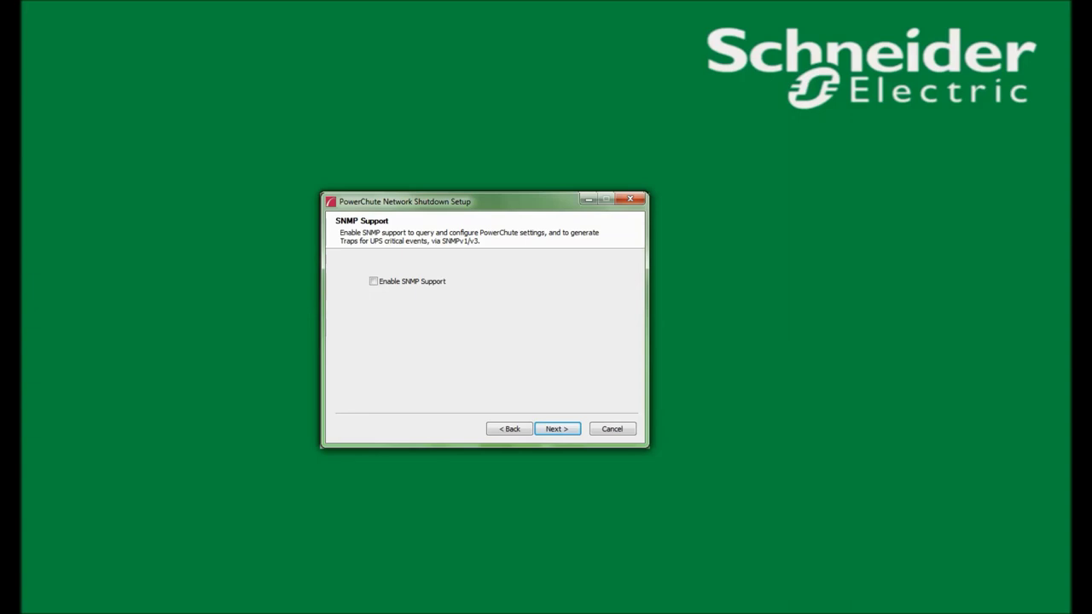
pyautogui.click(554, 431)
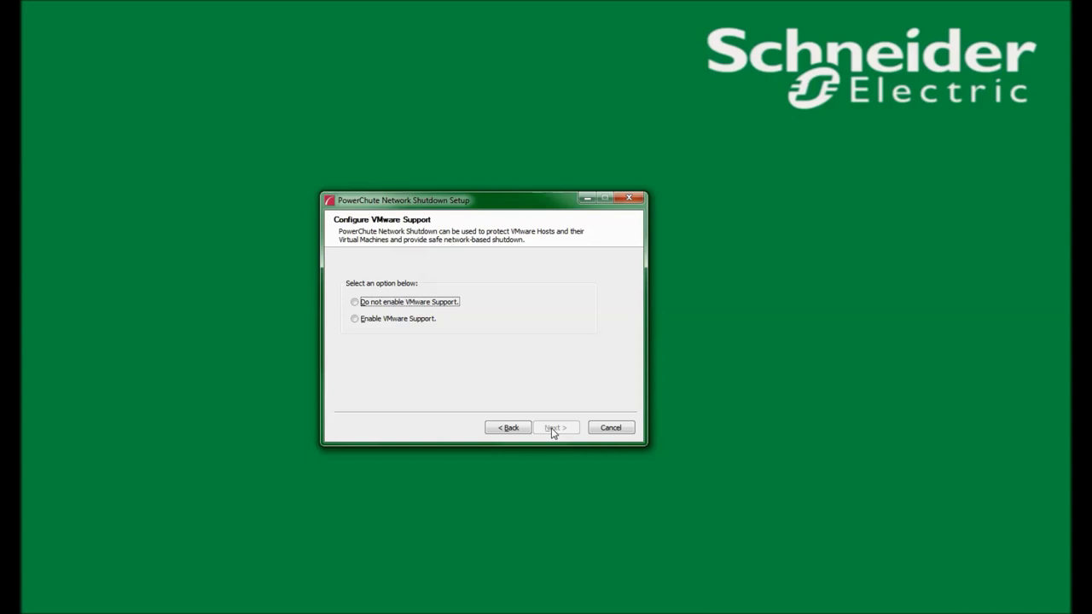
# Step: Choose not to enable VMware support, keep the default install folder, and begin installing
pyautogui.click(367, 305)
pyautogui.click(553, 429)
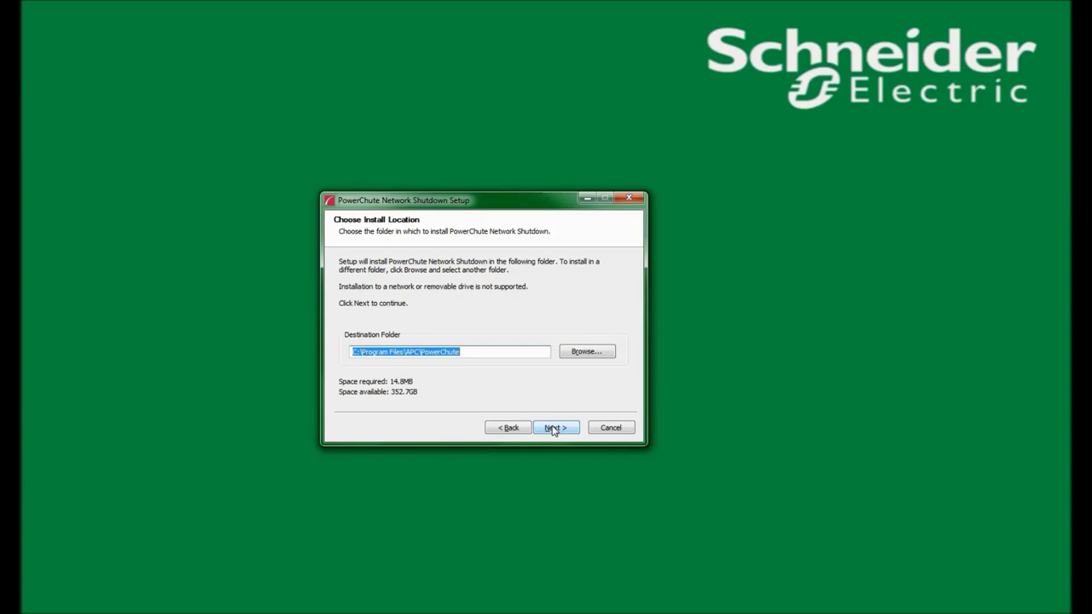
pyautogui.click(554, 430)
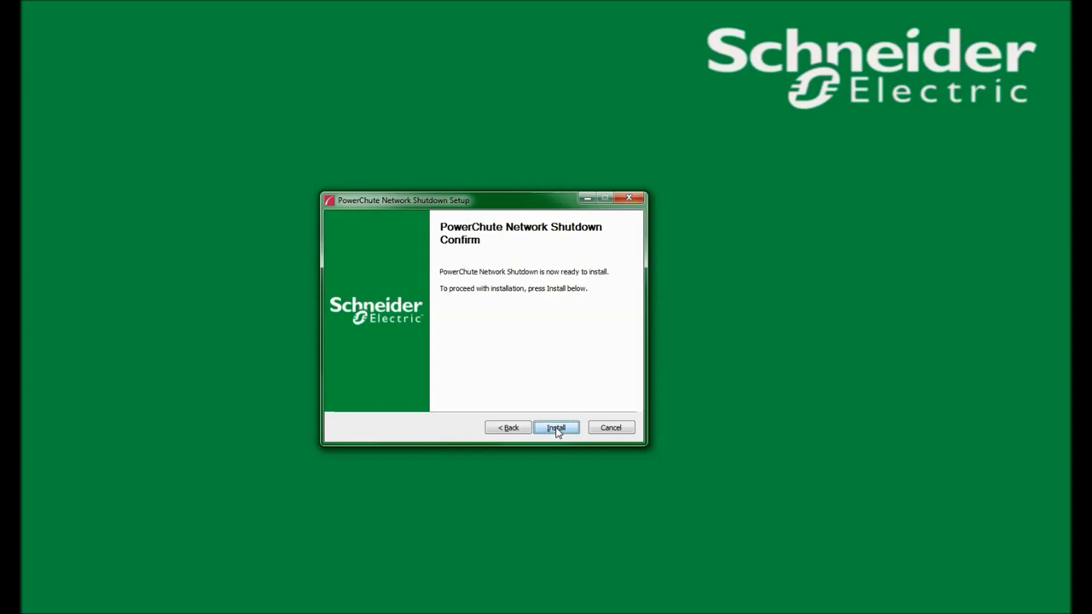
pyautogui.click(556, 429)
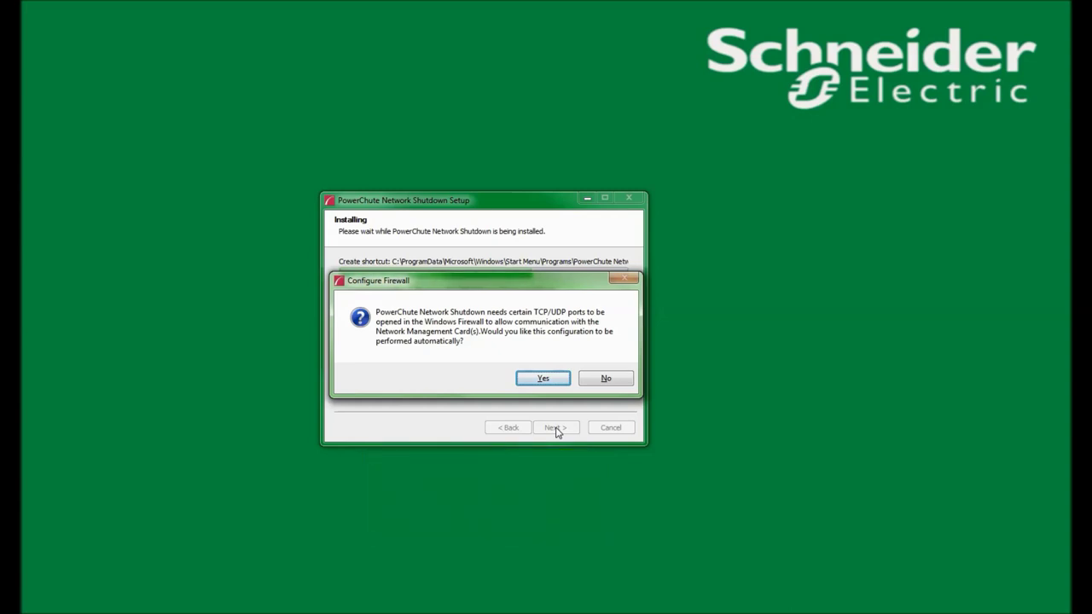
# Step: Allow setup to open the firewall ports automatically, then finish the installation
pyautogui.click(543, 379)
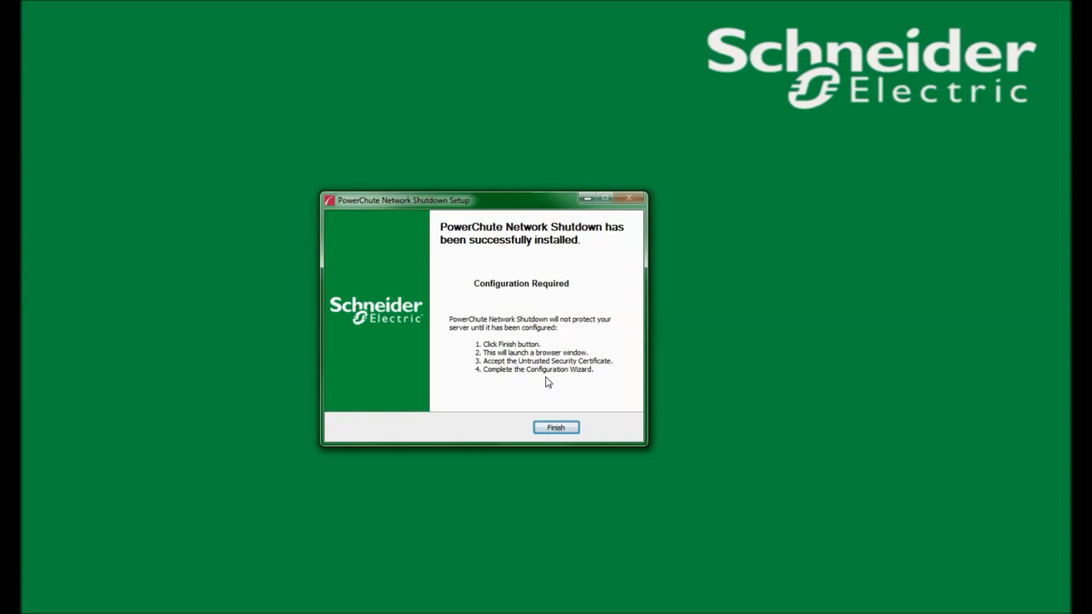
pyautogui.click(552, 431)
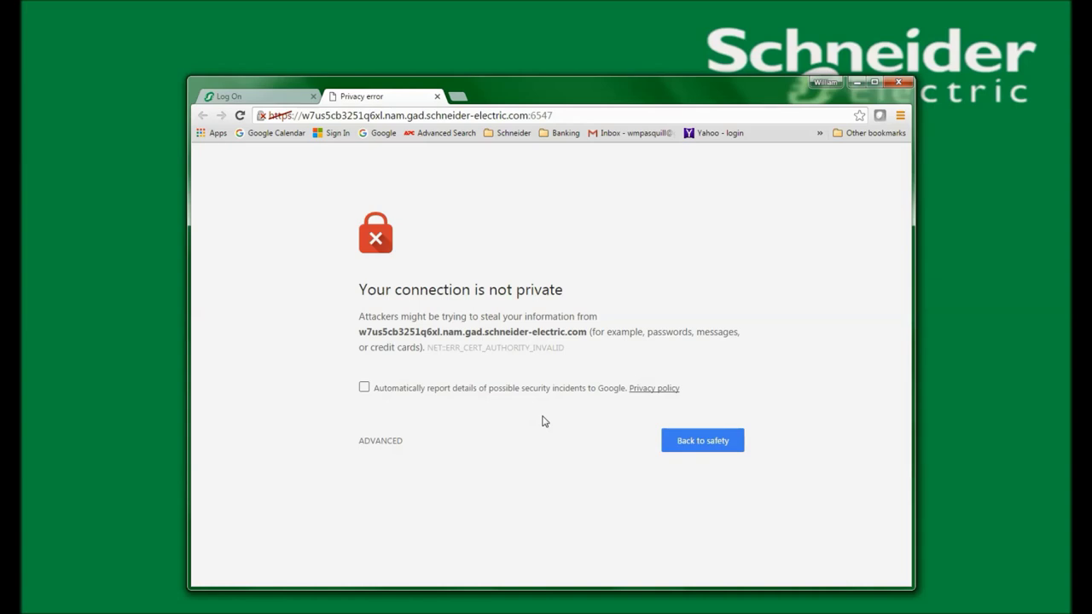
# Step: Expand Chrome's 'Your connection is not private' warning to its ADVANCED details
pyautogui.click(367, 443)
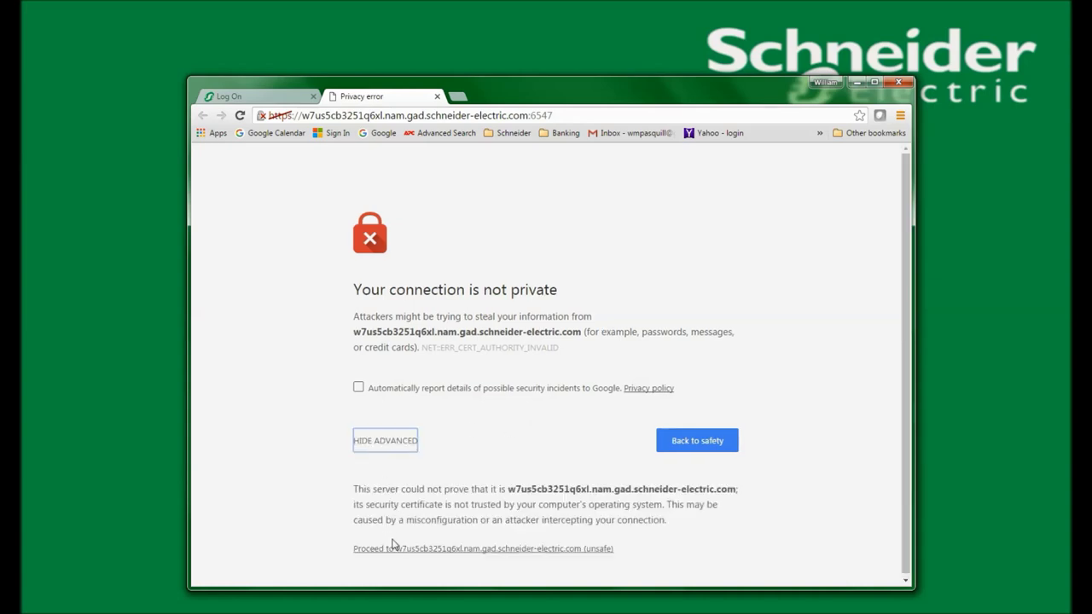
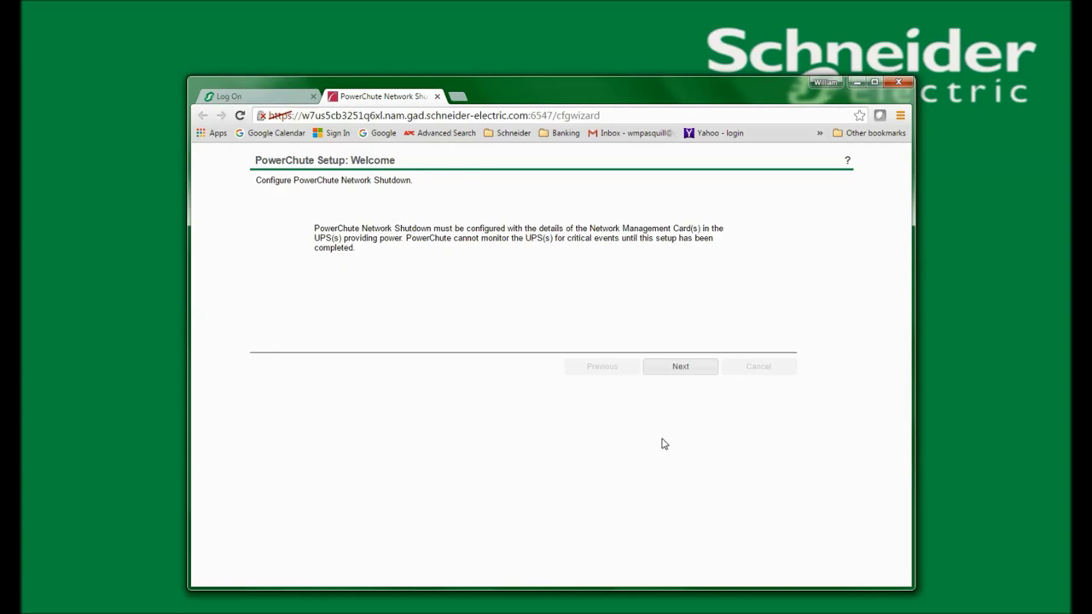
# Step: Get past the Welcome page, review the network configuration help, and keep IPv4
pyautogui.click(679, 369)
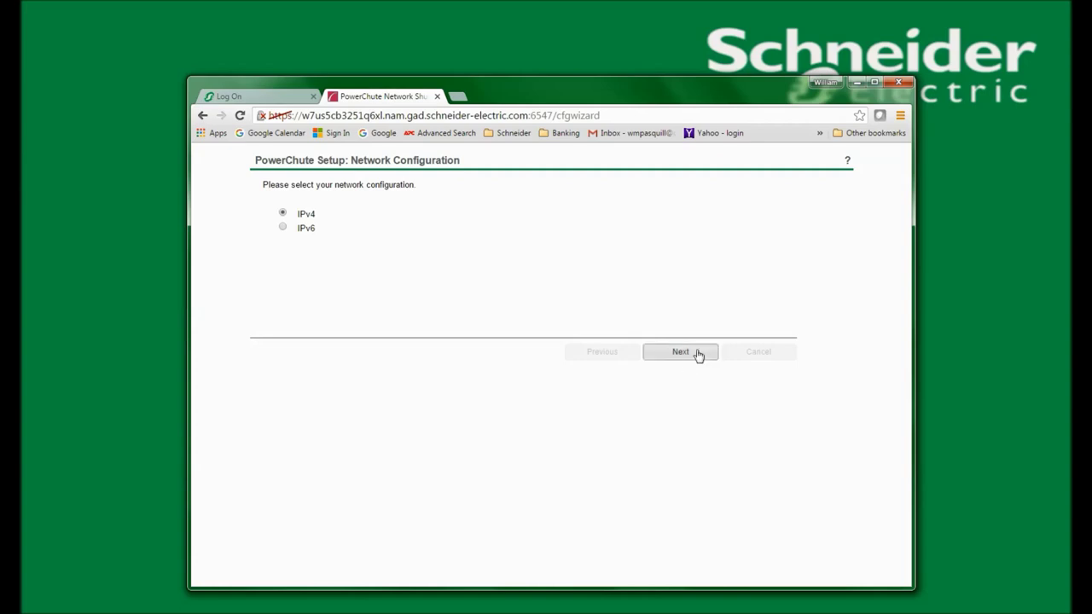
pyautogui.click(848, 162)
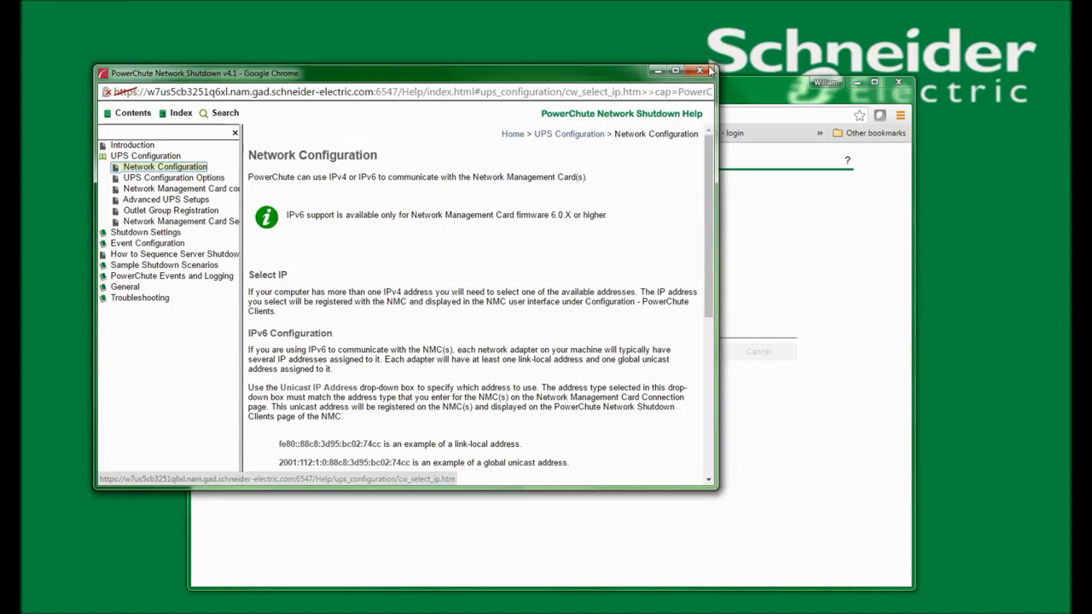
pyautogui.click(699, 71)
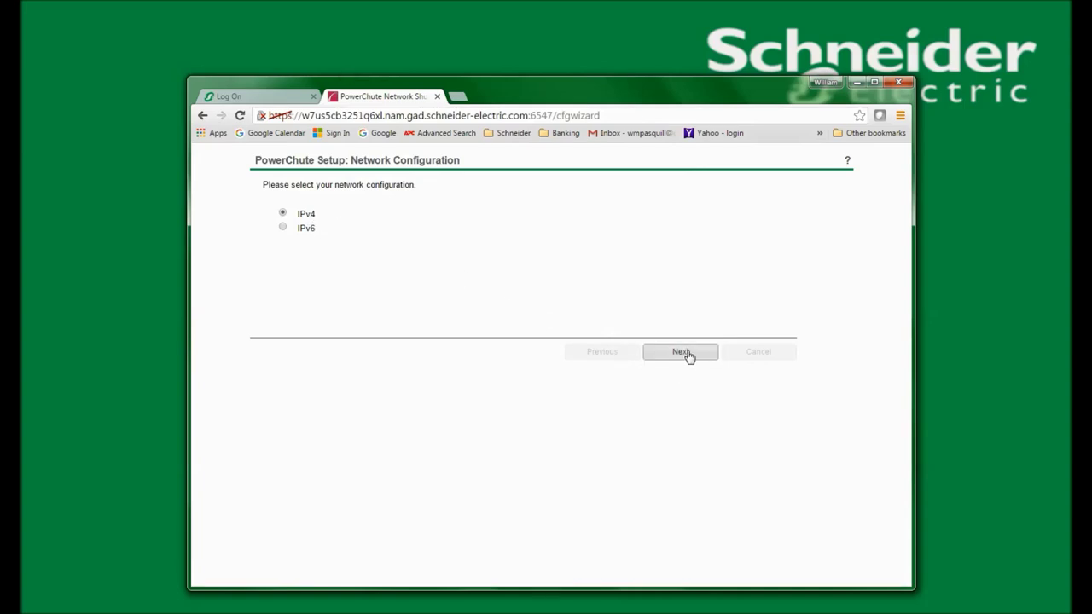
pyautogui.click(687, 355)
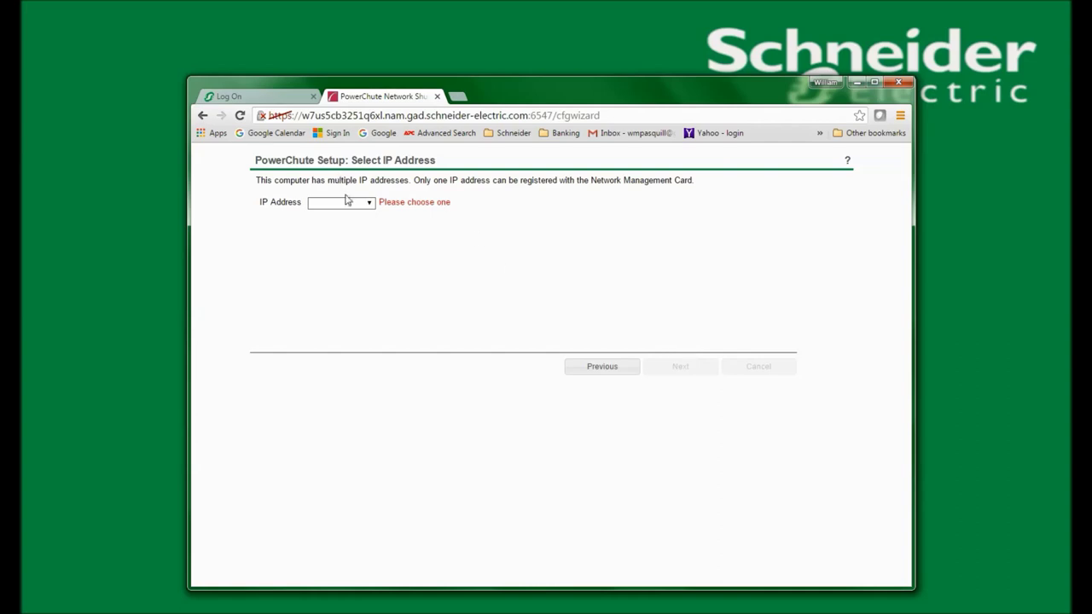
# Step: Choose 10.173.69.194 as this computer's IP address to register with the card
pyautogui.click(369, 206)
pyautogui.click(358, 237)
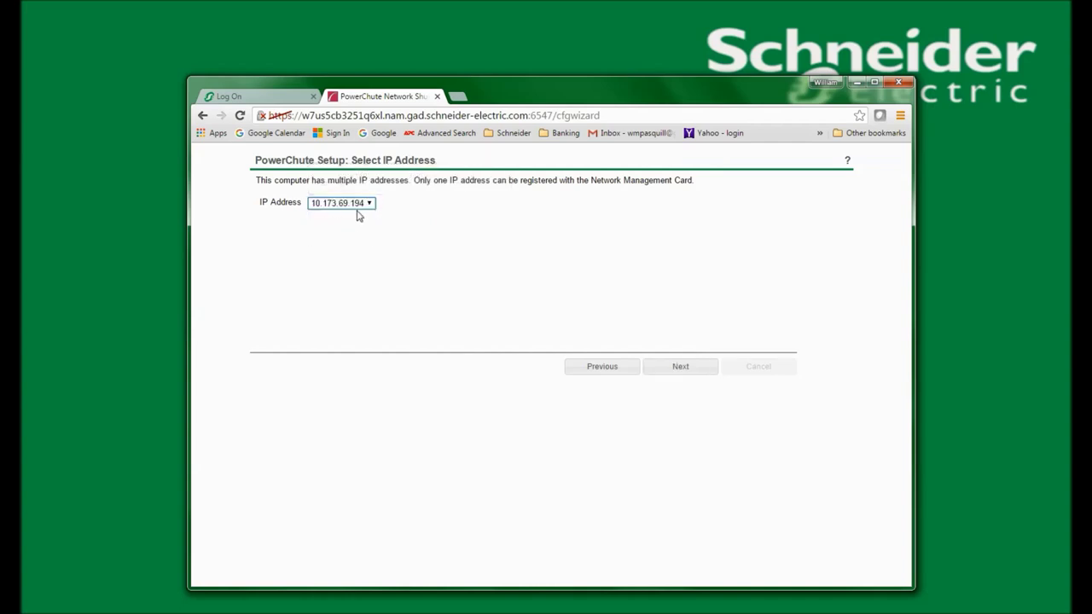
pyautogui.click(676, 371)
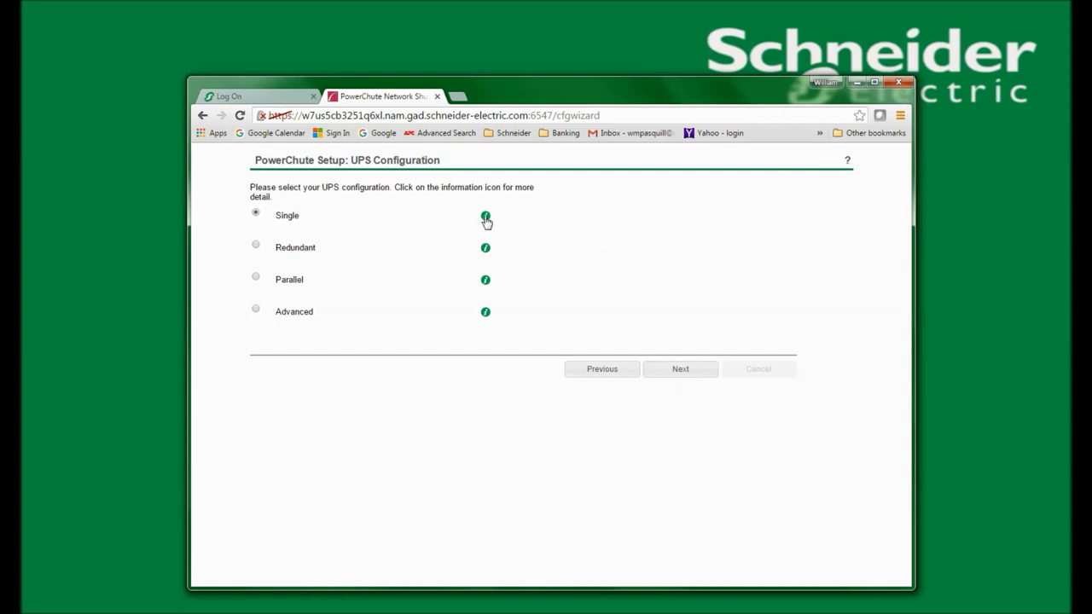
# Step: Keep the Single UPS configuration after viewing its details diagram
pyautogui.click(486, 217)
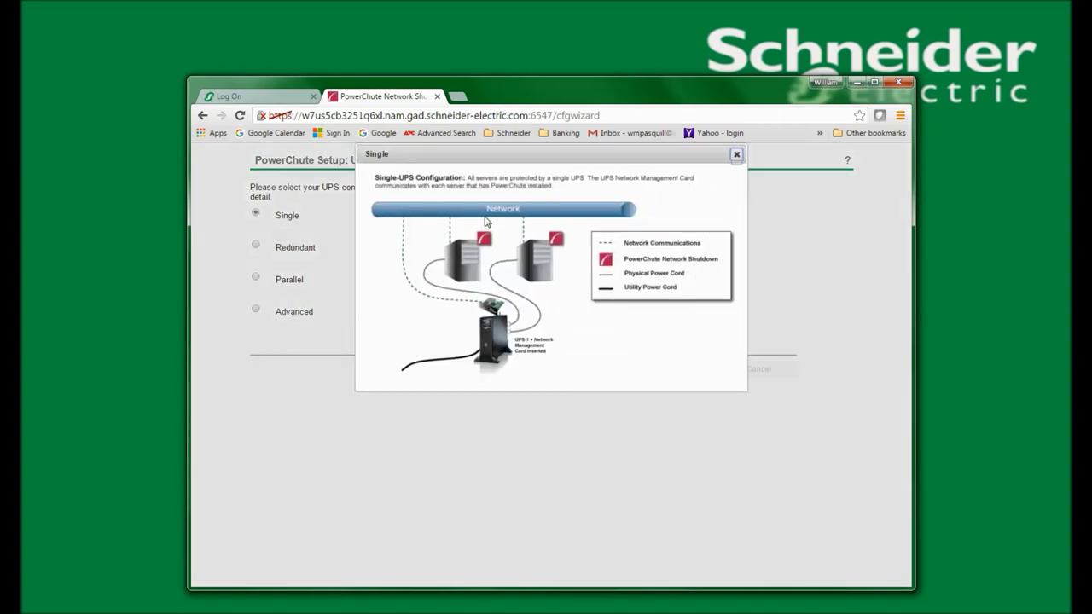
pyautogui.click(736, 155)
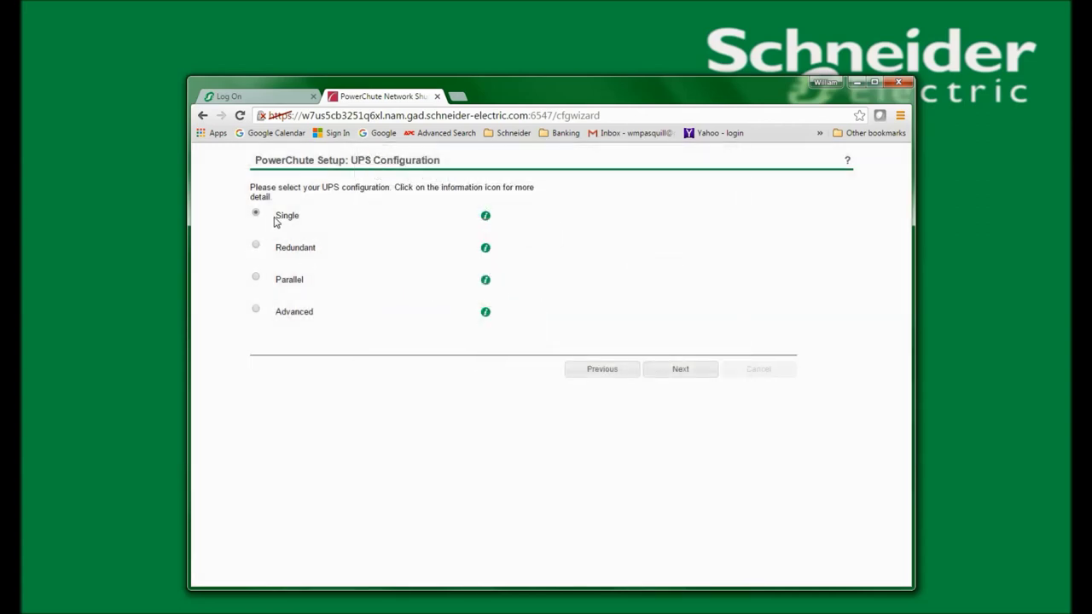
pyautogui.click(679, 371)
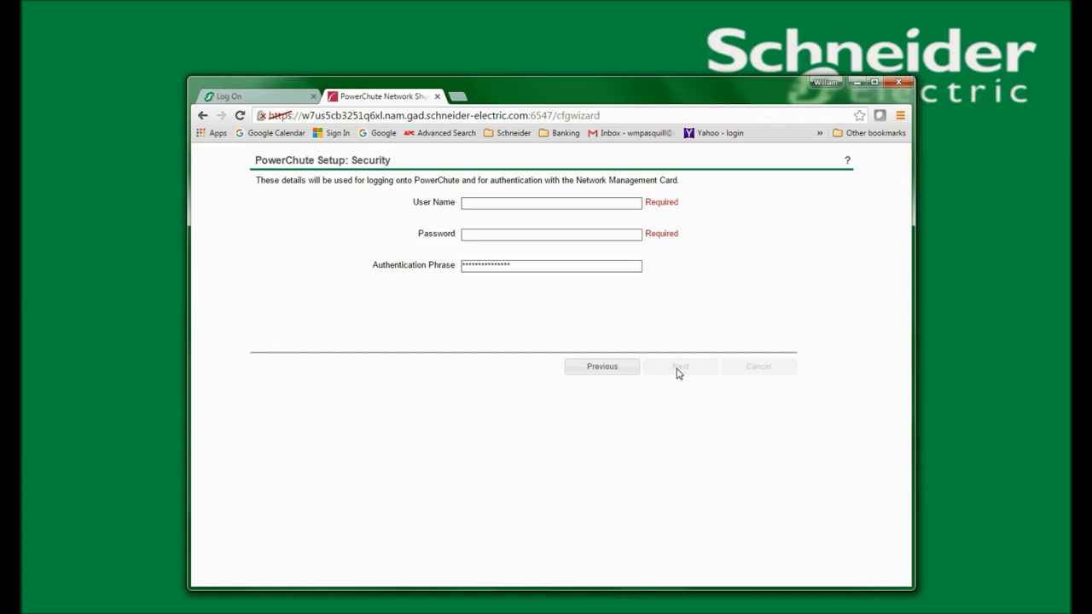
pyautogui.click(530, 206)
# Step: Log on to the Network Management Card with its user name and password
pyautogui.hotkey('ctrl', 'pageup')
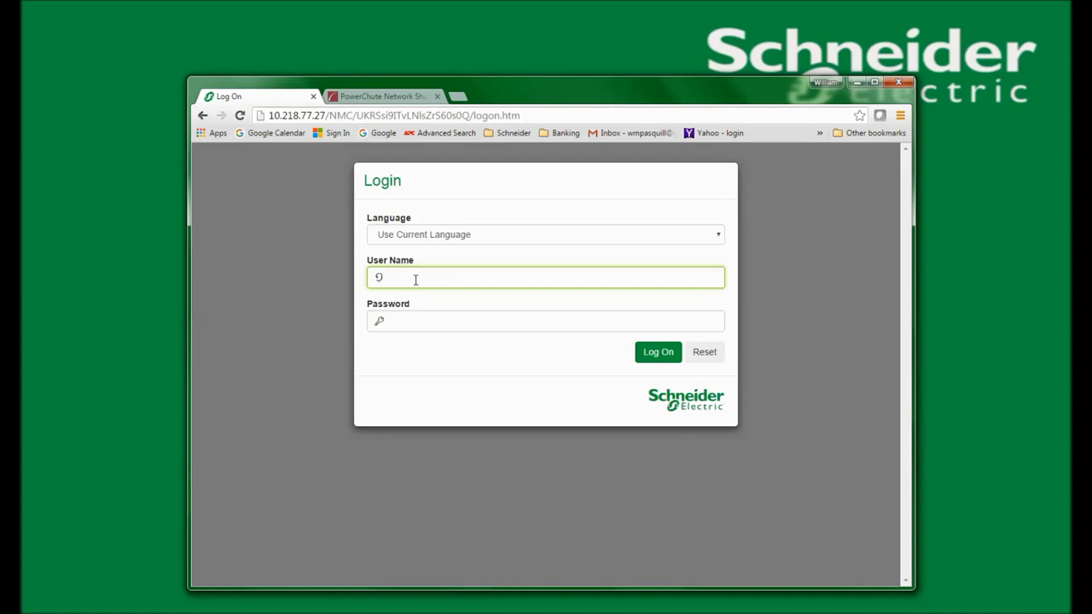
pyautogui.press('Tab')
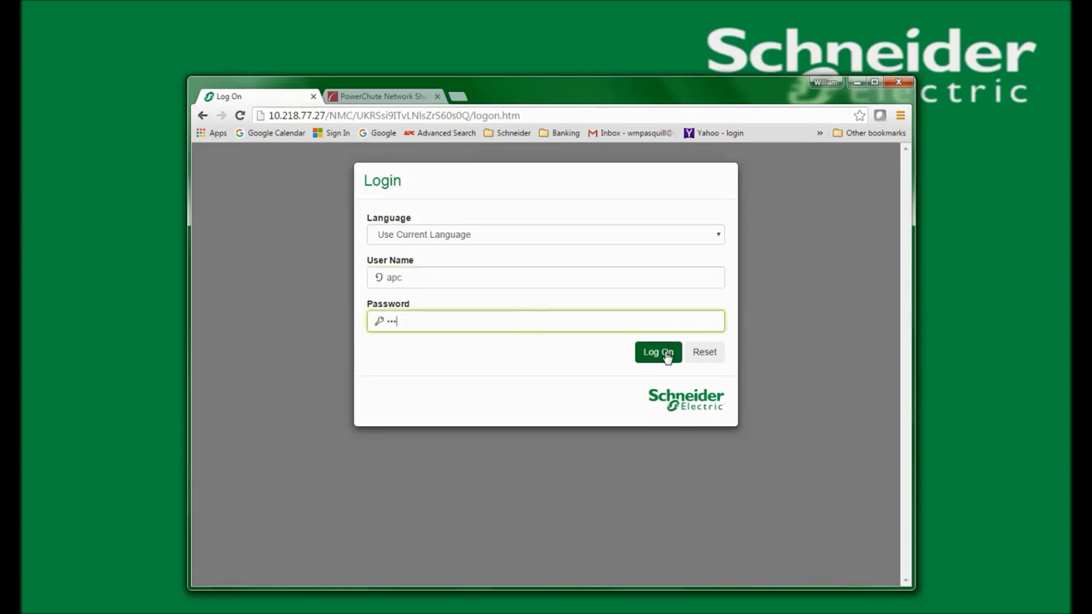
pyautogui.click(666, 355)
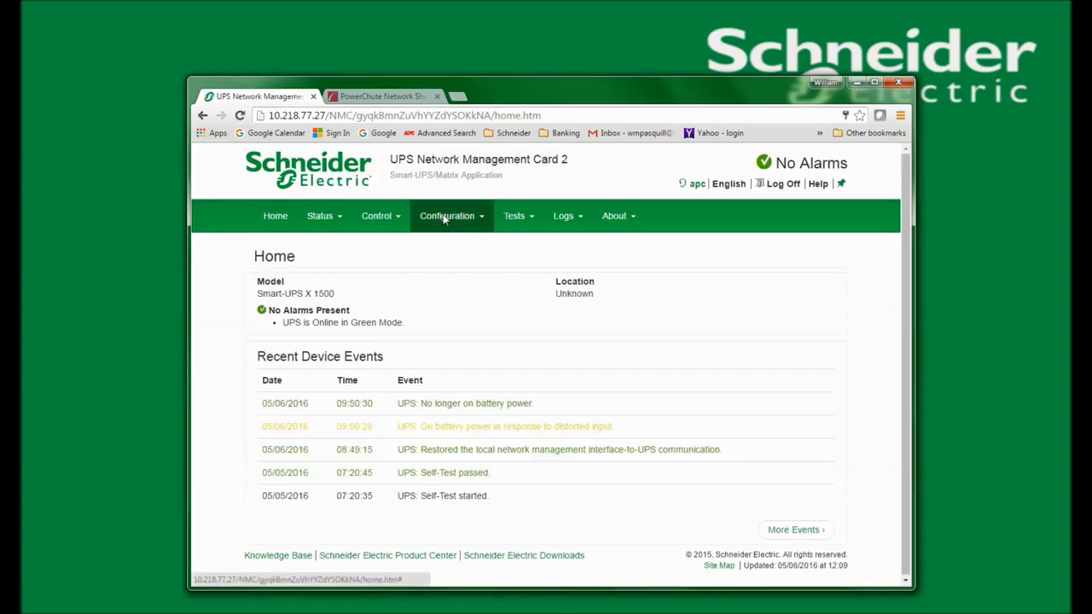
# Step: Check the card's Shutdown configuration for its PowerChute user name, then return to PowerChute's Security page
pyautogui.click(446, 215)
pyautogui.click(450, 288)
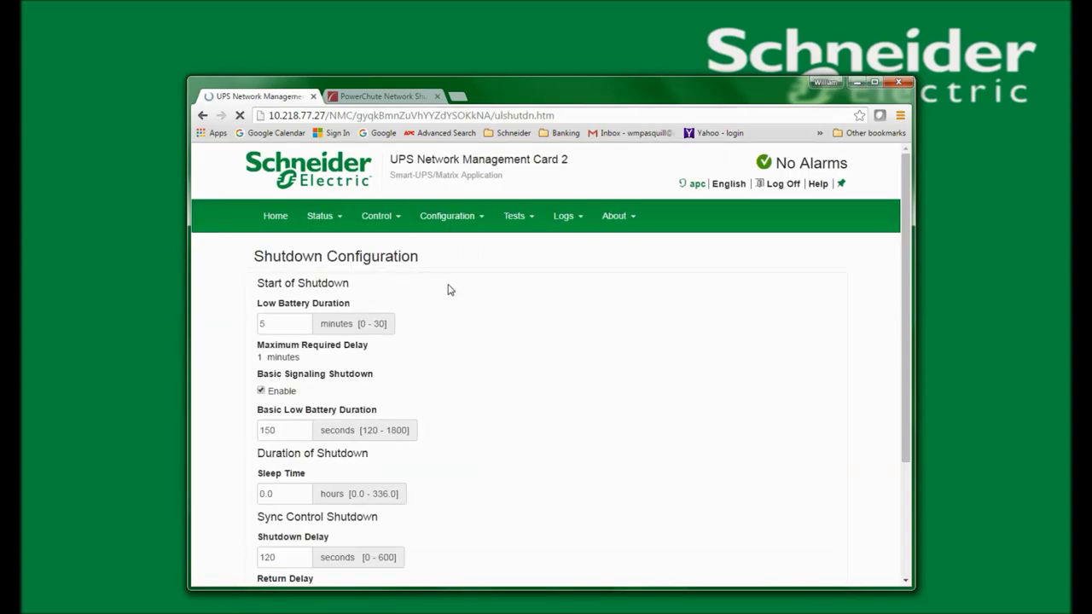
pyautogui.moveTo(901, 331); pyautogui.dragTo(884, 544)
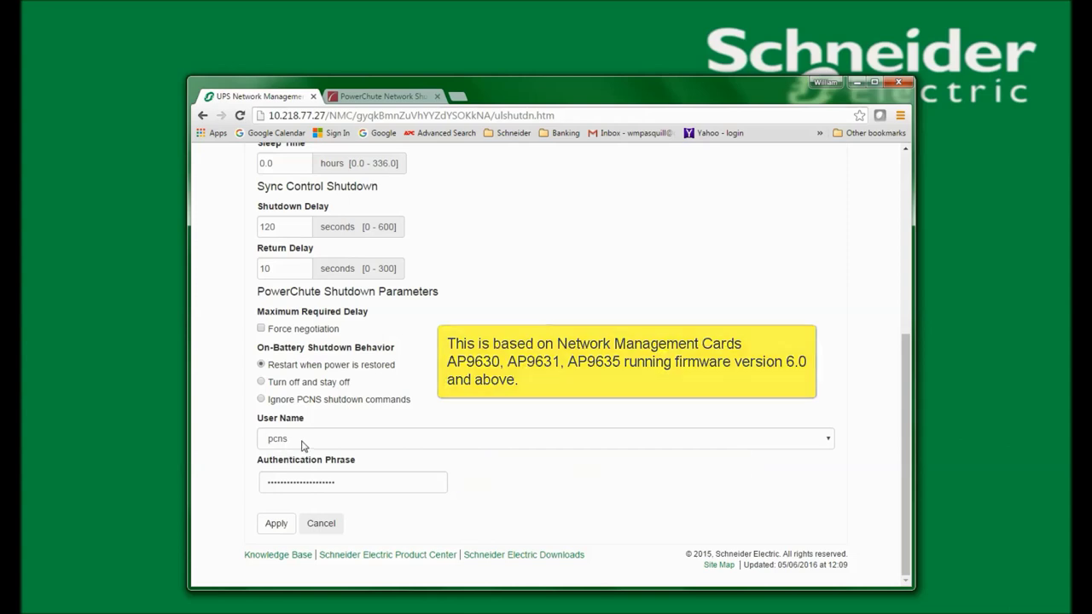
pyautogui.click(377, 98)
pyautogui.click(482, 203)
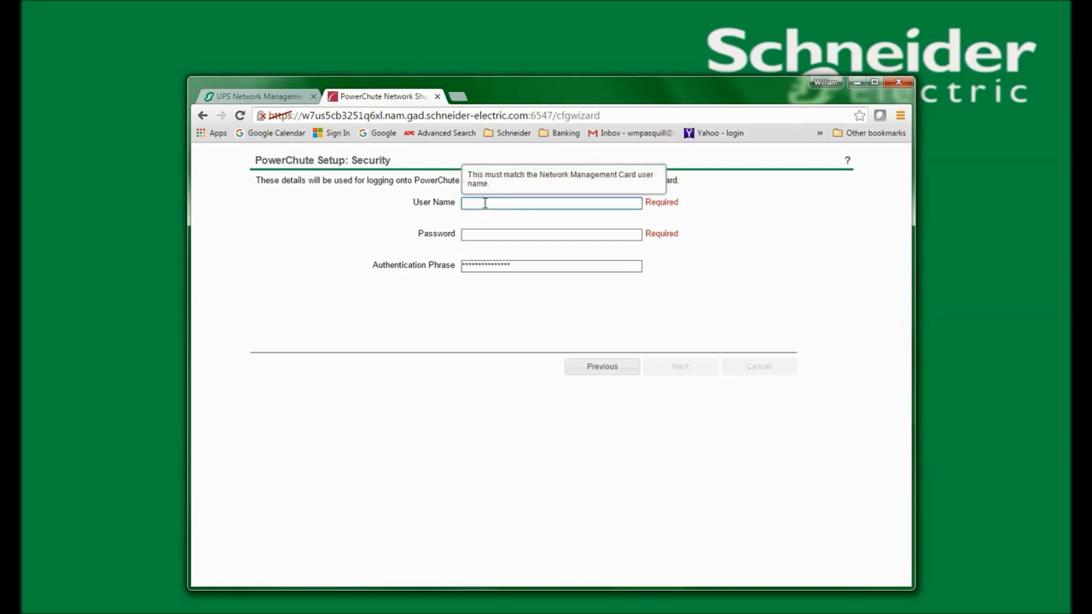
# Step: Enter the card's PowerChute user name and password on the Security page, reviewing the Authentication Phrase
pyautogui.click(485, 235)
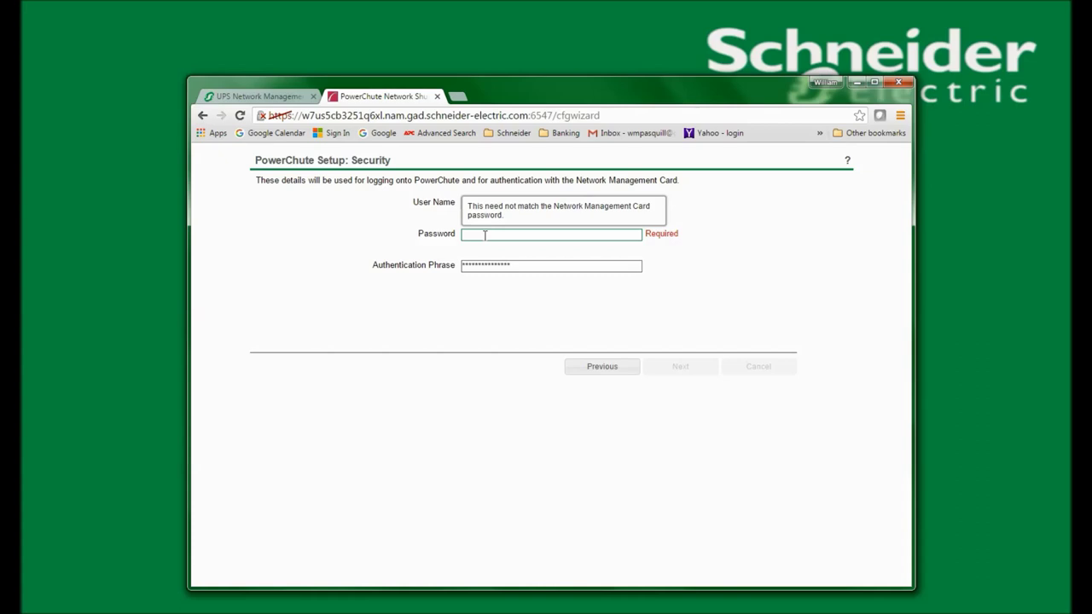
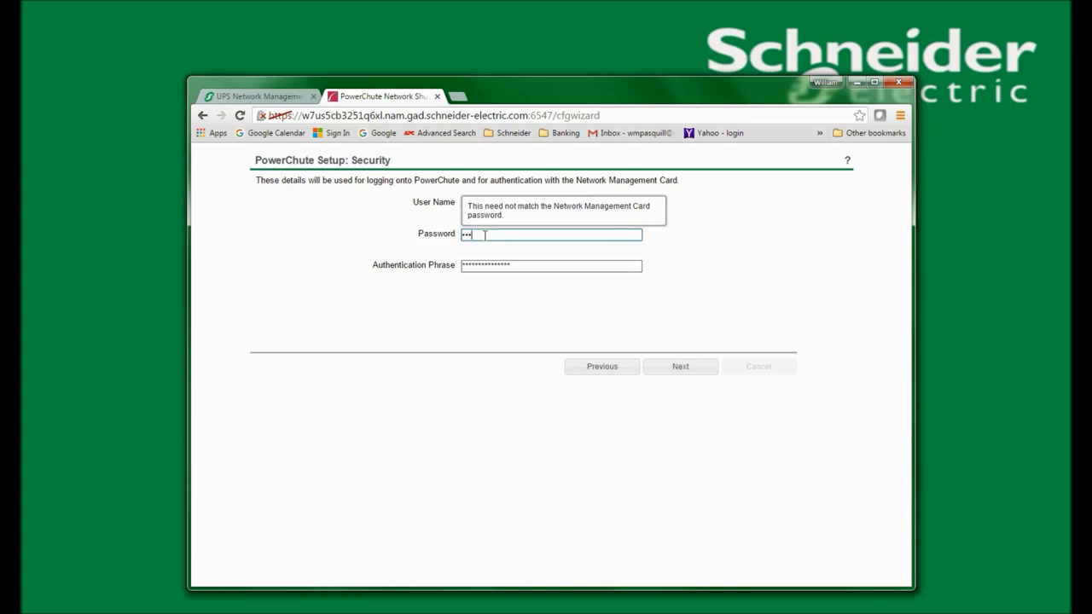
pyautogui.click(523, 268)
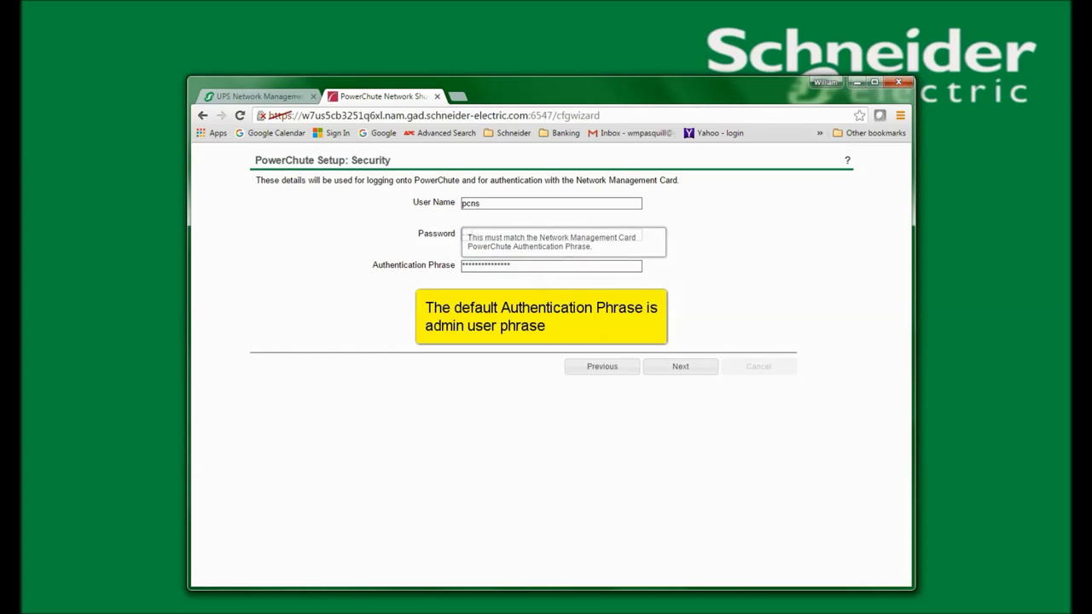
pyautogui.click(680, 369)
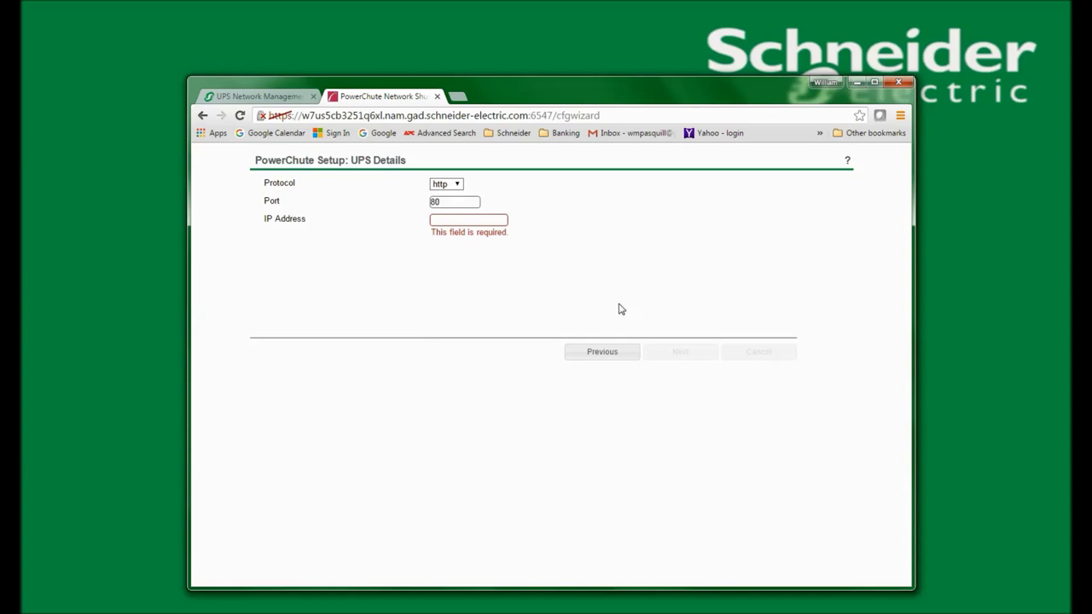
# Step: Set the card connection to http on port 80 at IP address 10.218.77.27
pyautogui.click(458, 184)
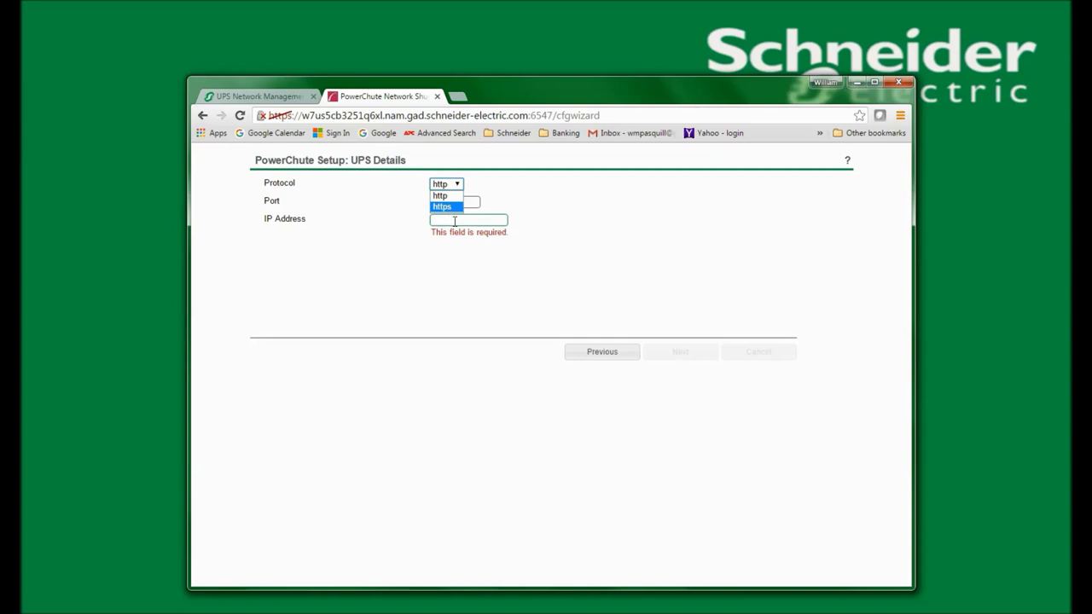
pyautogui.click(457, 221)
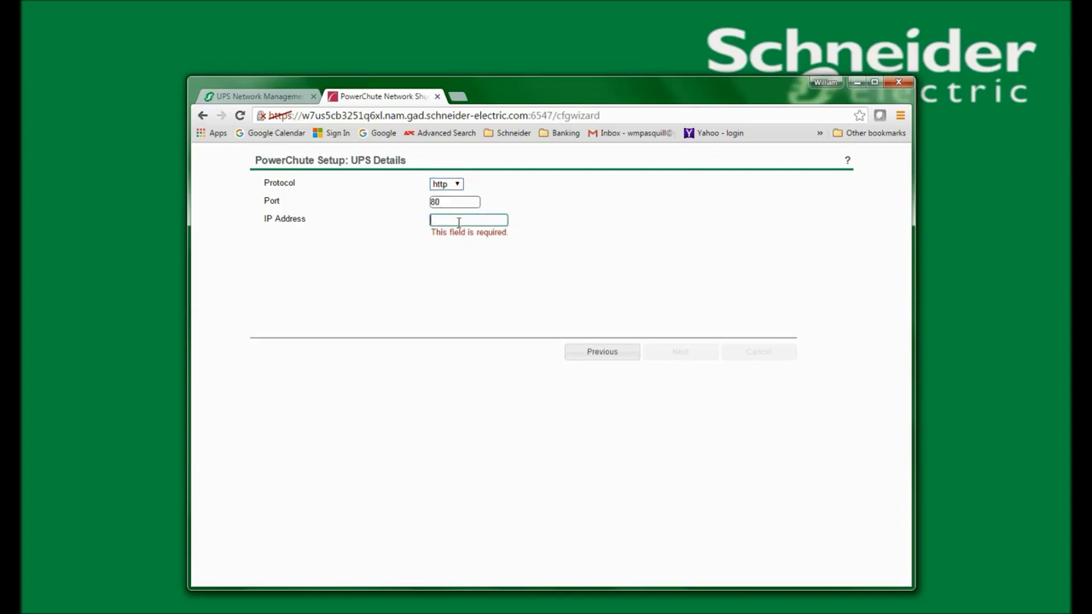
pyautogui.write('10.218.77.27')
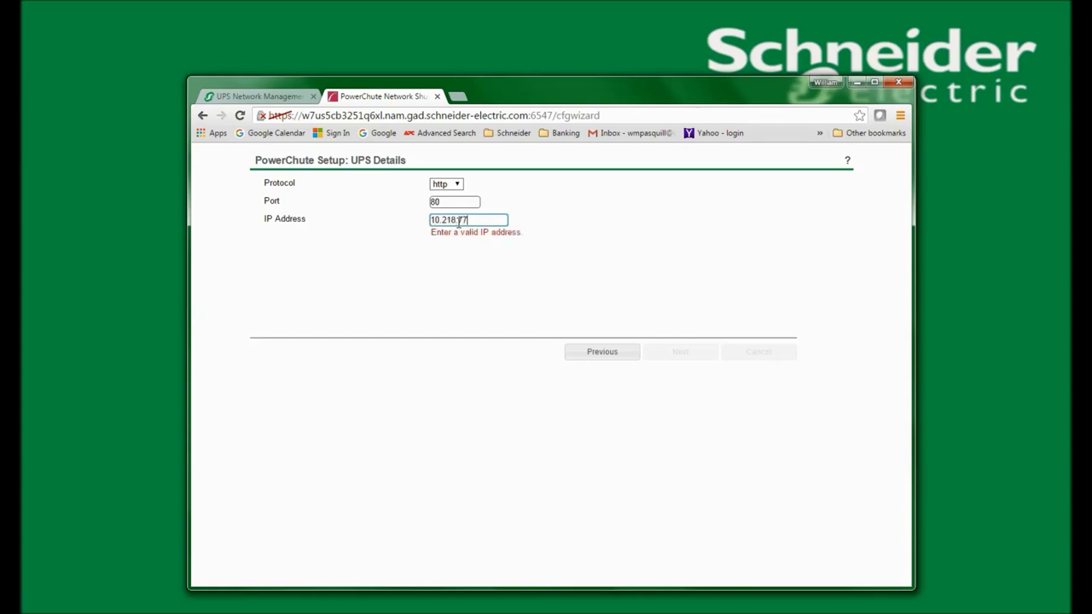
pyautogui.click(673, 356)
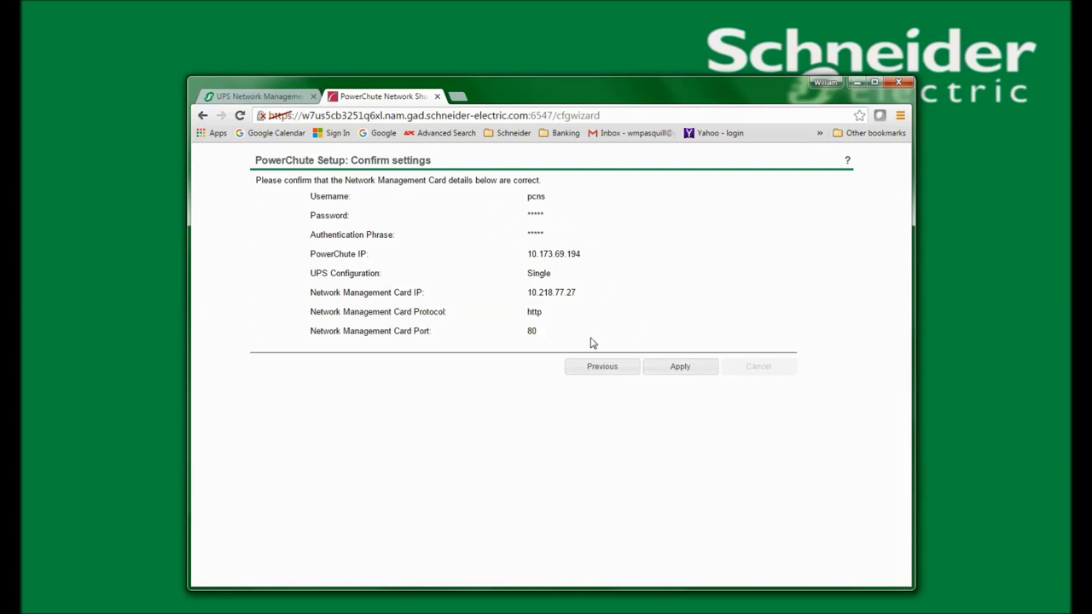
# Step: Apply the confirmed settings to register with the card at 10.218.77.27
pyautogui.click(690, 369)
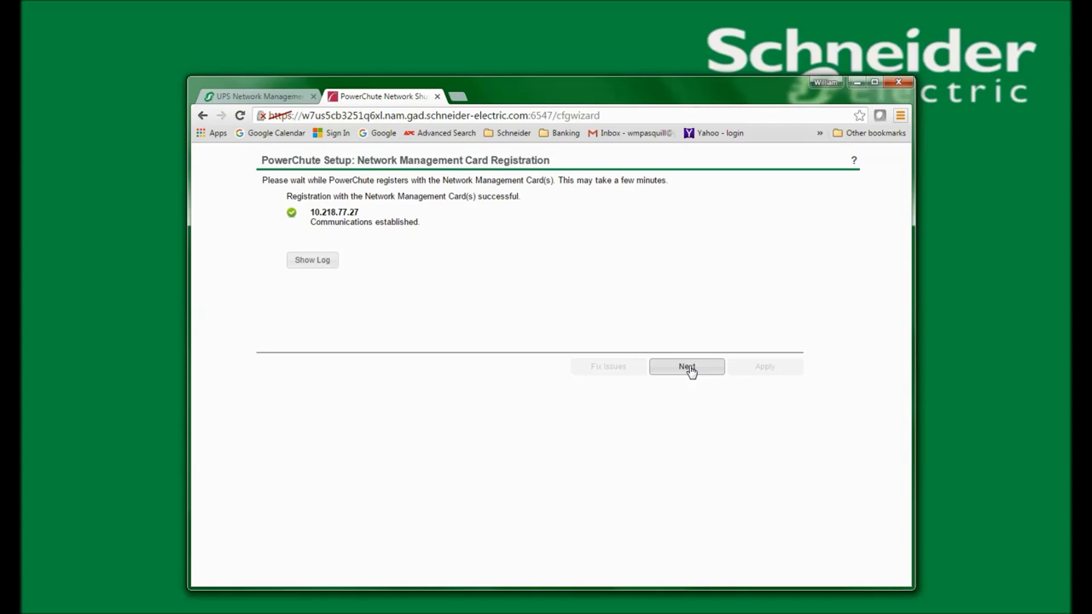
pyautogui.click(689, 369)
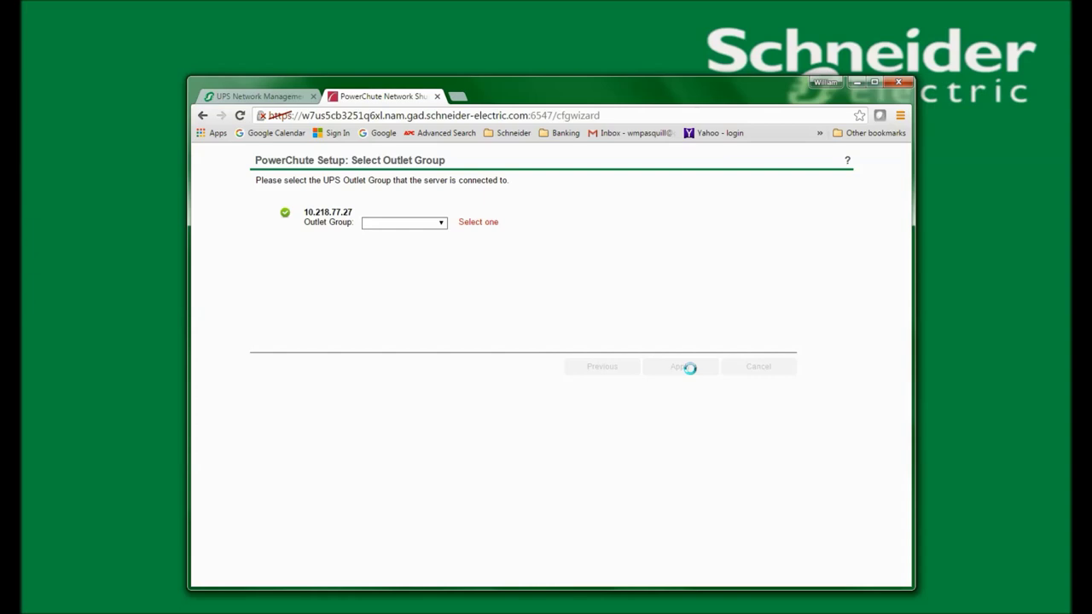
# Step: Assign this server to Outlet Group 1: On and apply the choice
pyautogui.click(443, 224)
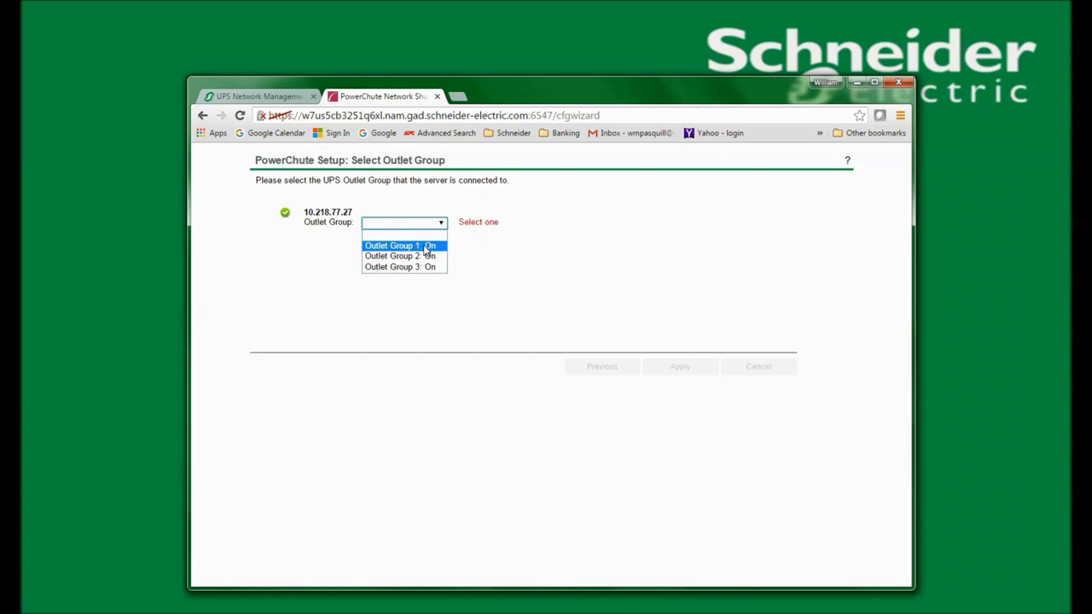
pyautogui.click(426, 247)
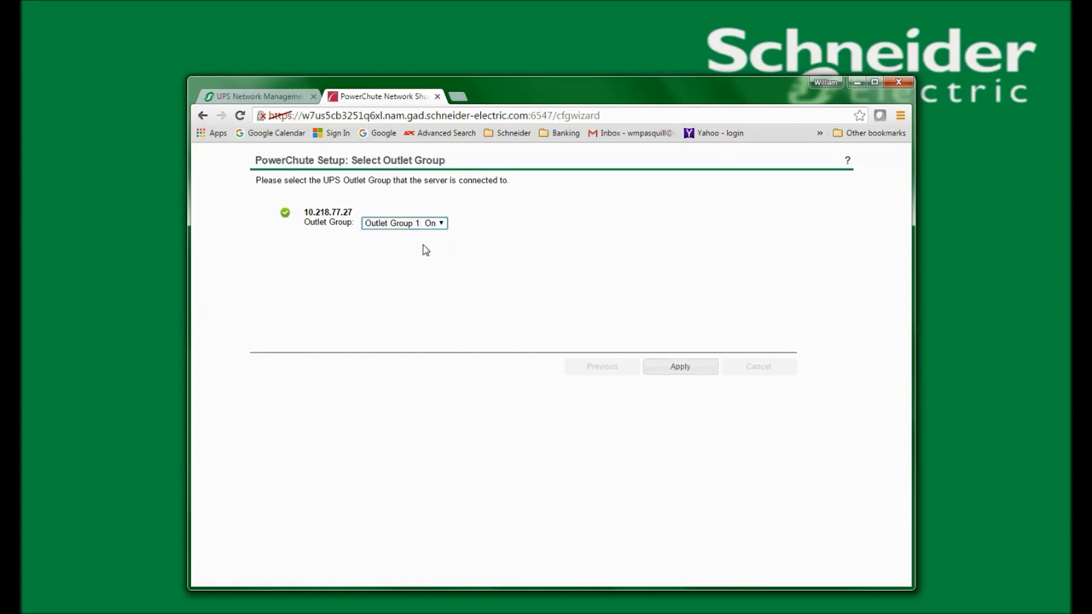
pyautogui.click(678, 368)
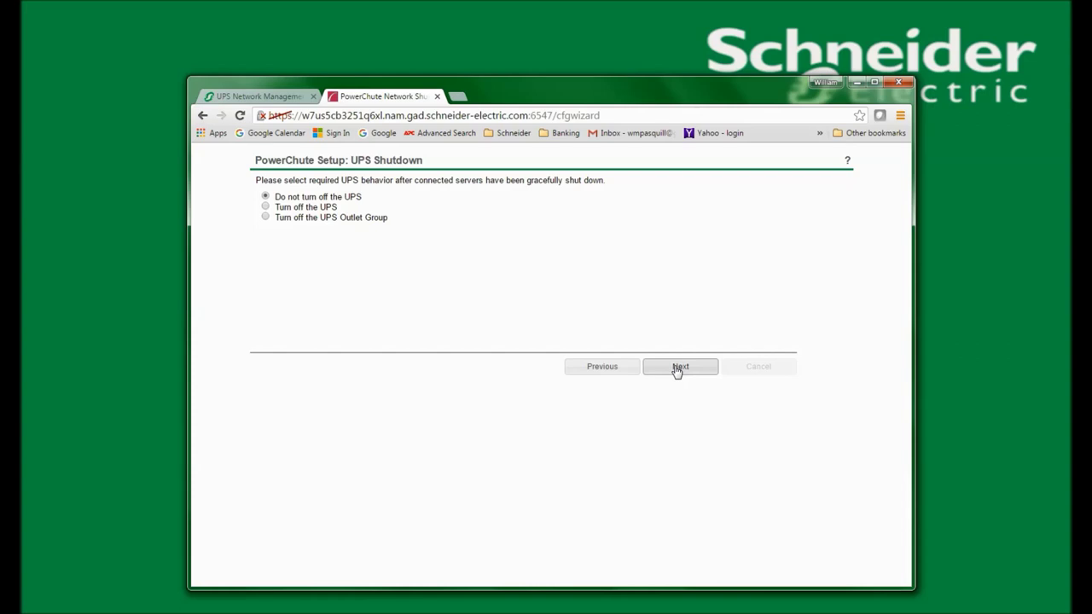
# Step: Choose Turn off the UPS after servers shut down, then finish the setup wizard
pyautogui.click(269, 208)
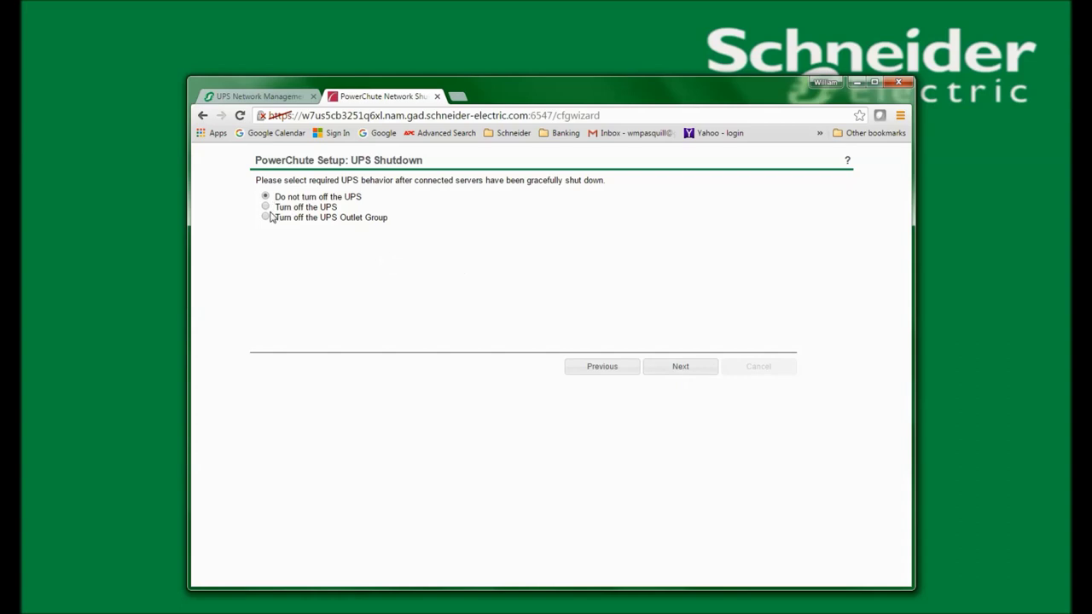
pyautogui.click(679, 367)
pyautogui.click(761, 354)
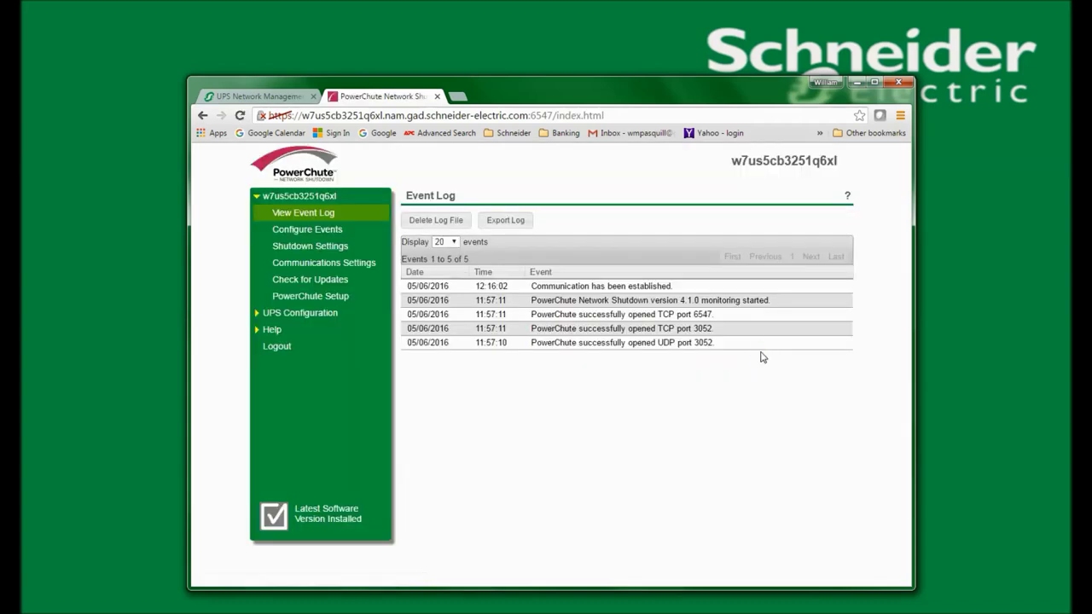